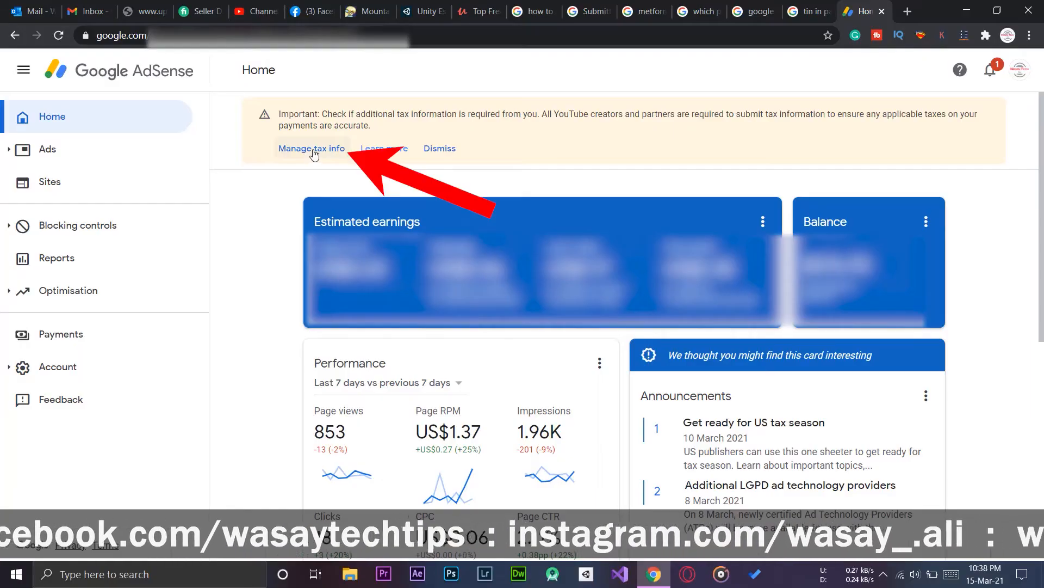
Go from the Home page tax notice to the Payments tax information center.
left_click(313, 152)
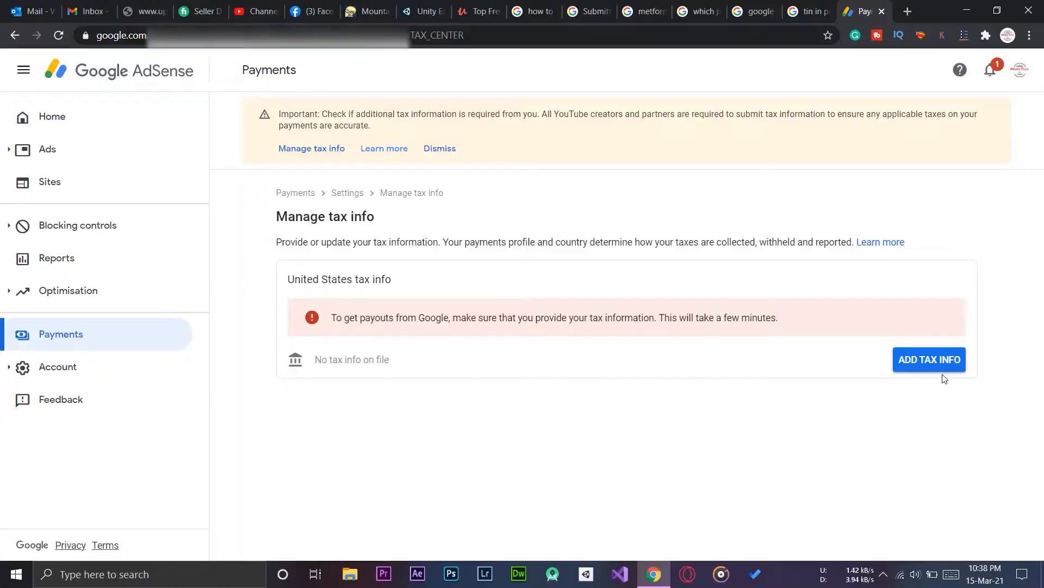
Begin adding tax info and re-verify the account with the Google password.
left_click(943, 369)
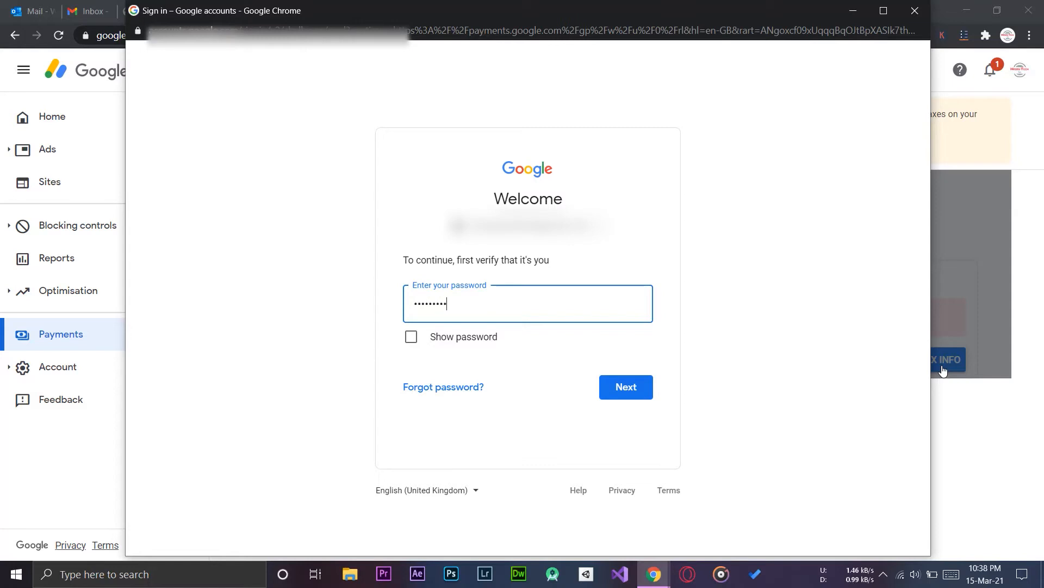
key("Return")
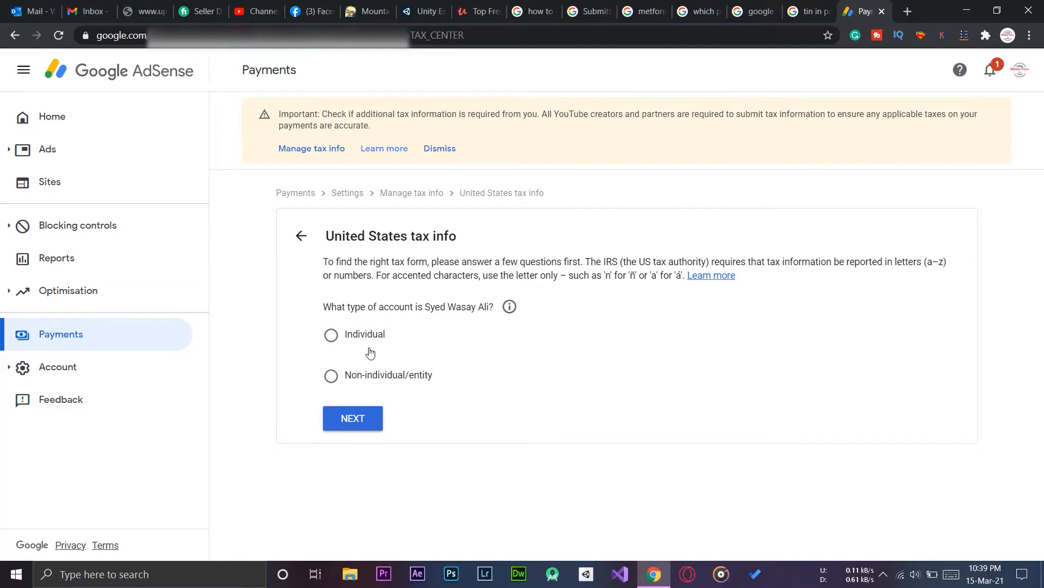
Answer Individual and not a US citizen or resident, keeping the W-8BEN form type.
left_click(370, 342)
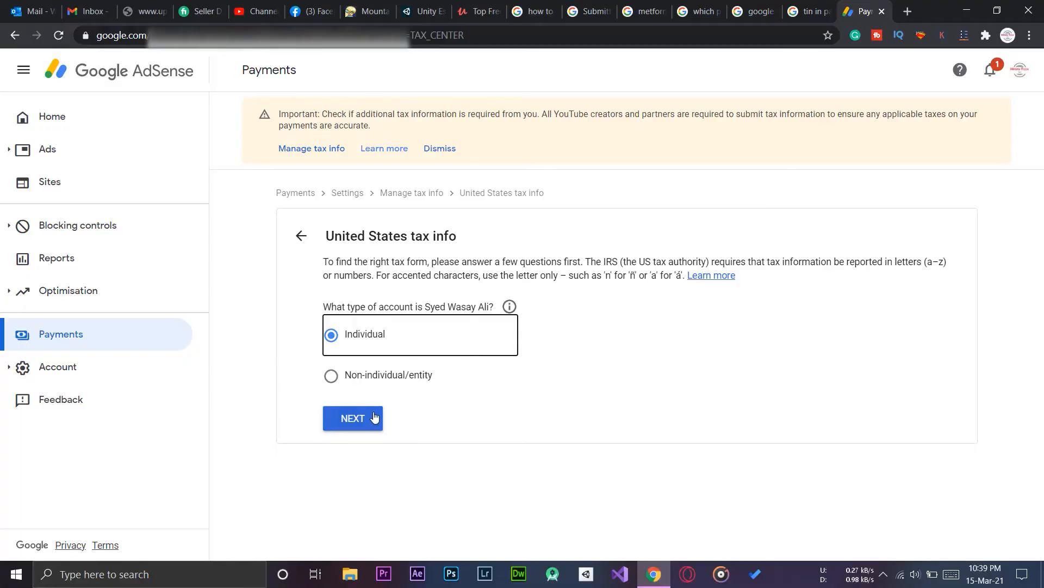
left_click(374, 417)
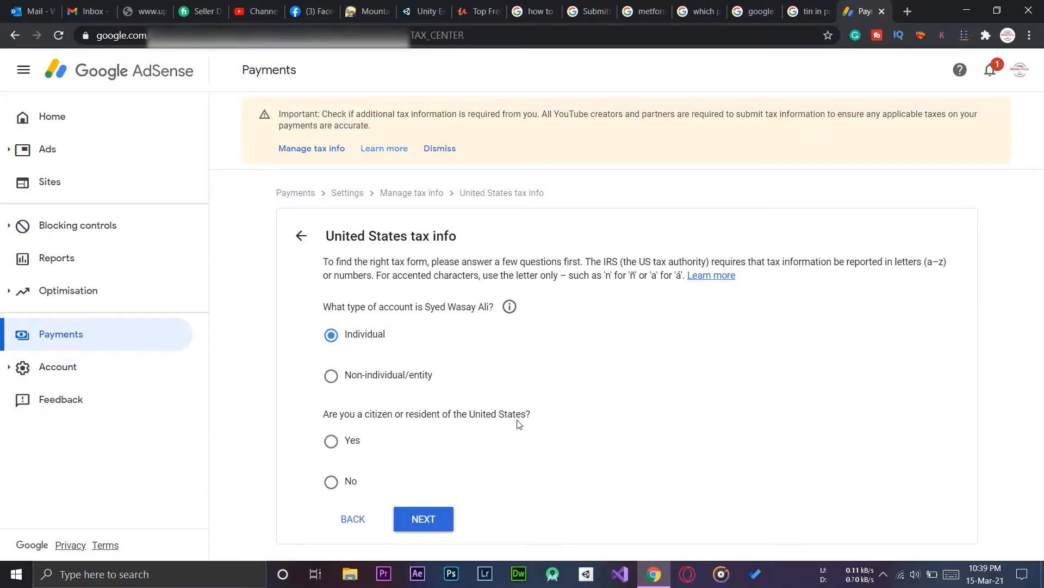
left_click(337, 483)
left_click(433, 520)
scroll(433, 520, "down", 2)
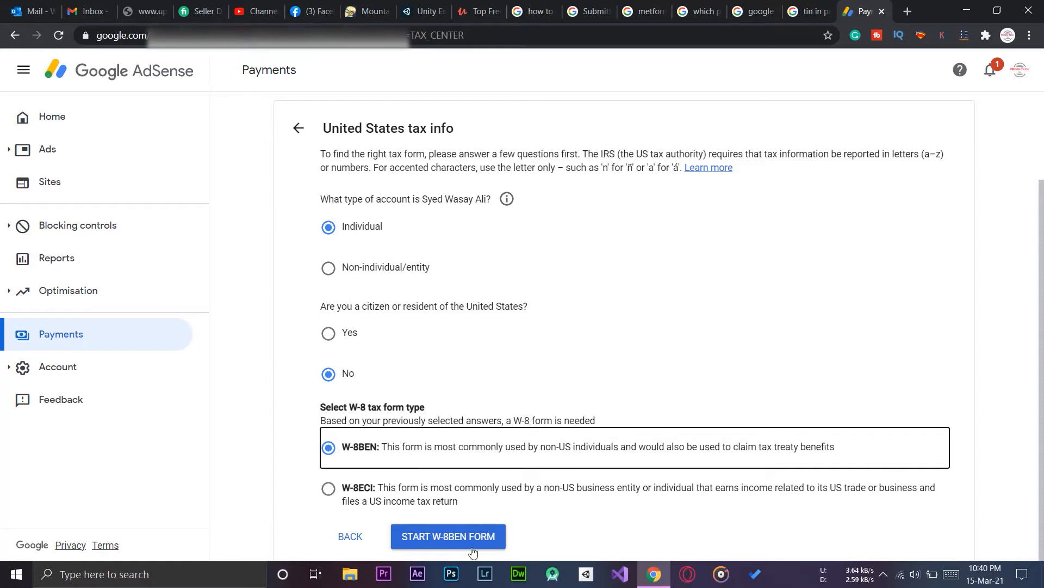
Start the W-8BEN form and set country of citizenship to Pakistan.
left_click(492, 536)
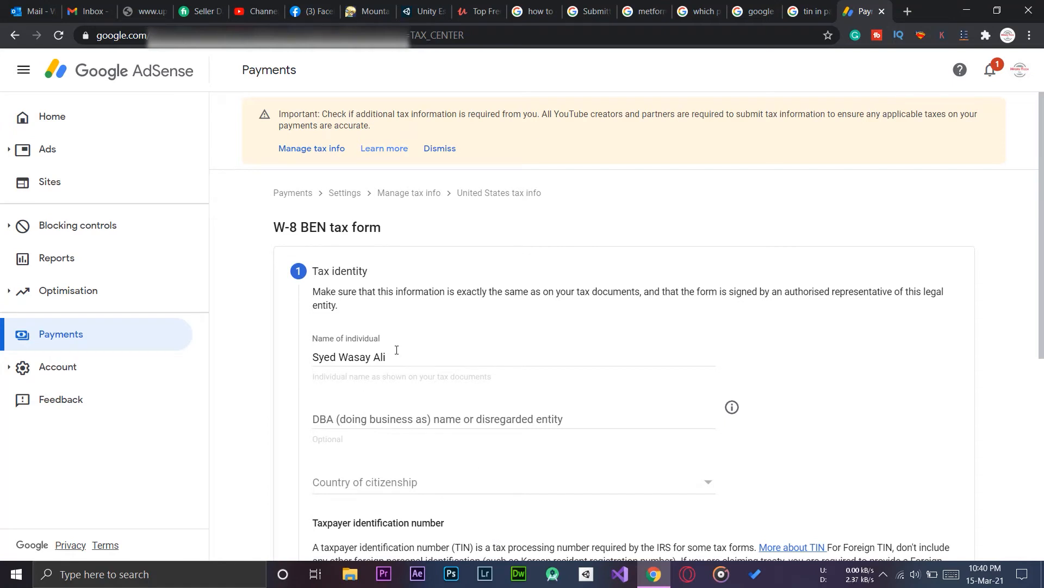
scroll(613, 370, "down", 2)
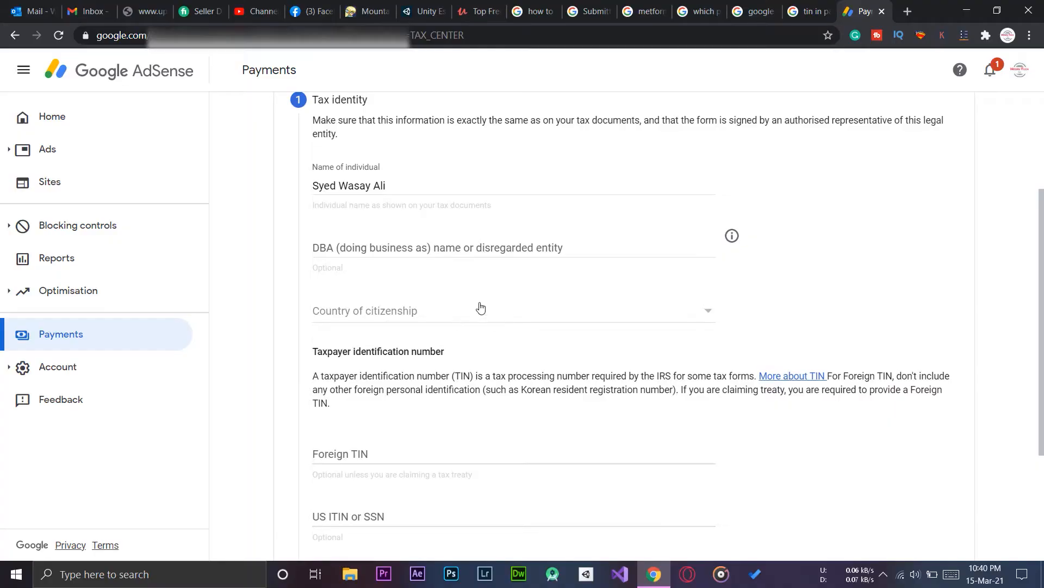
left_click(481, 308)
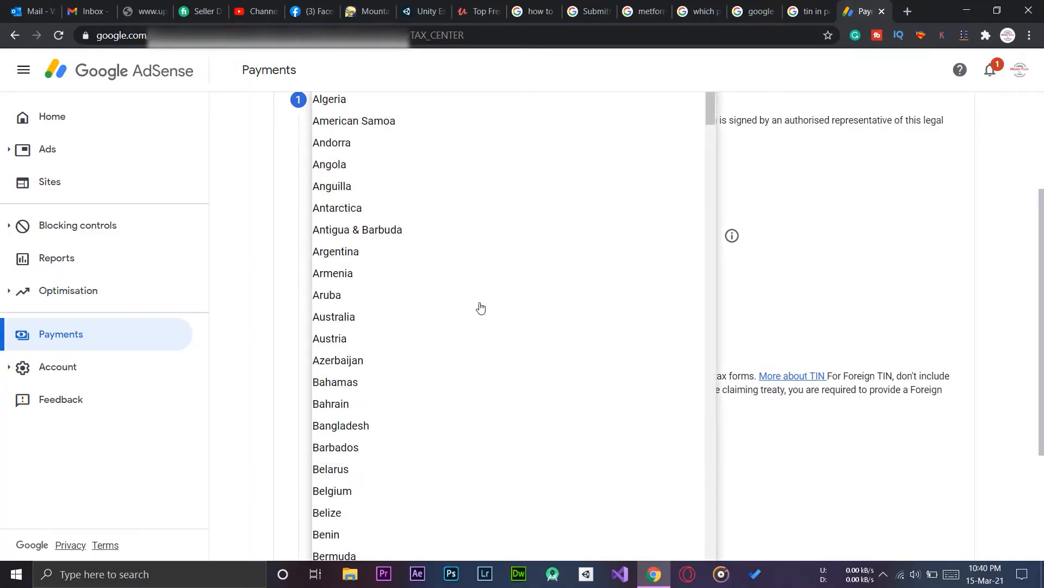
key("p")
left_click(351, 374)
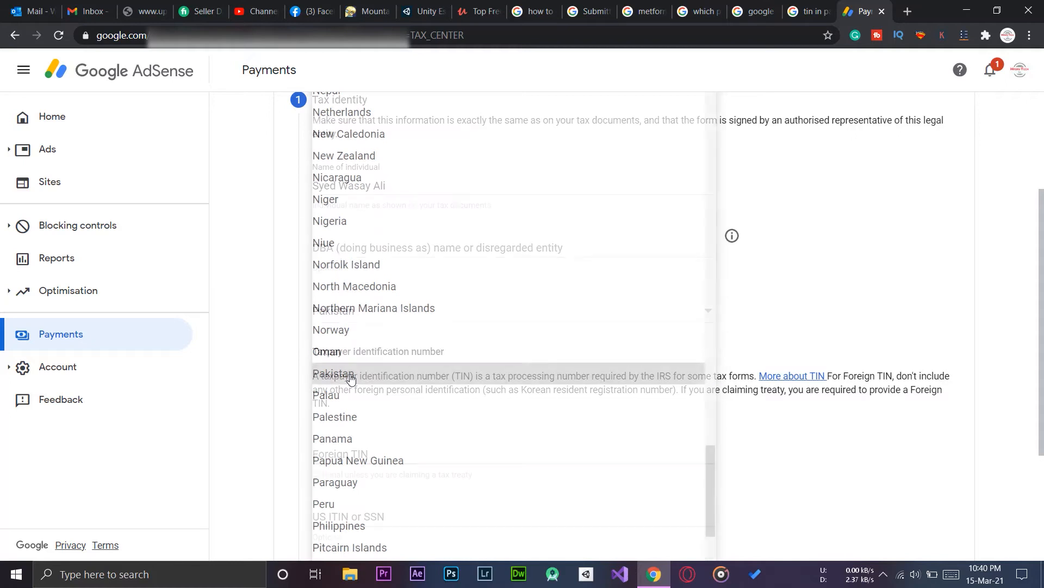
scroll(451, 393, "down", 2)
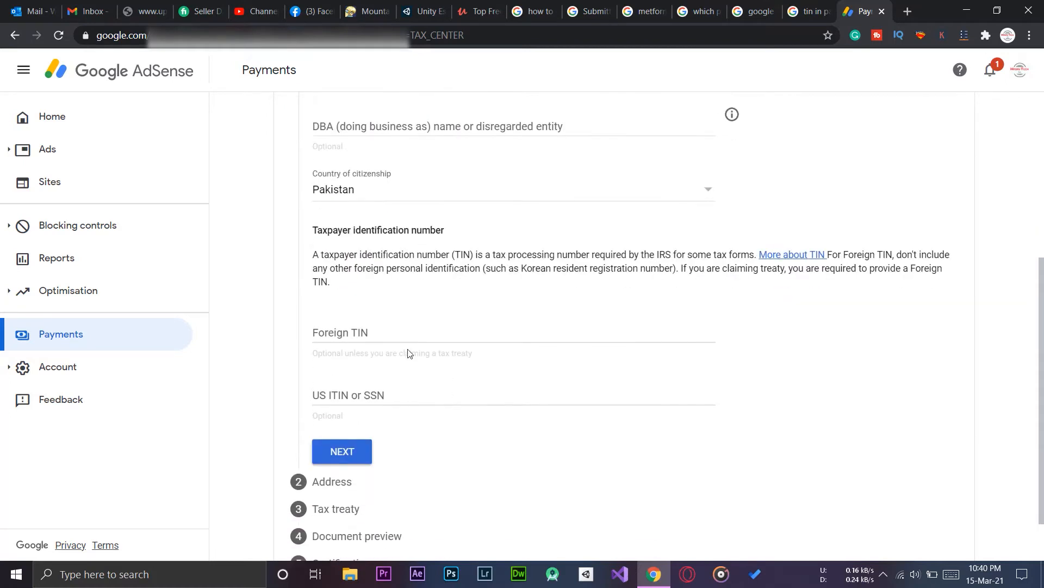
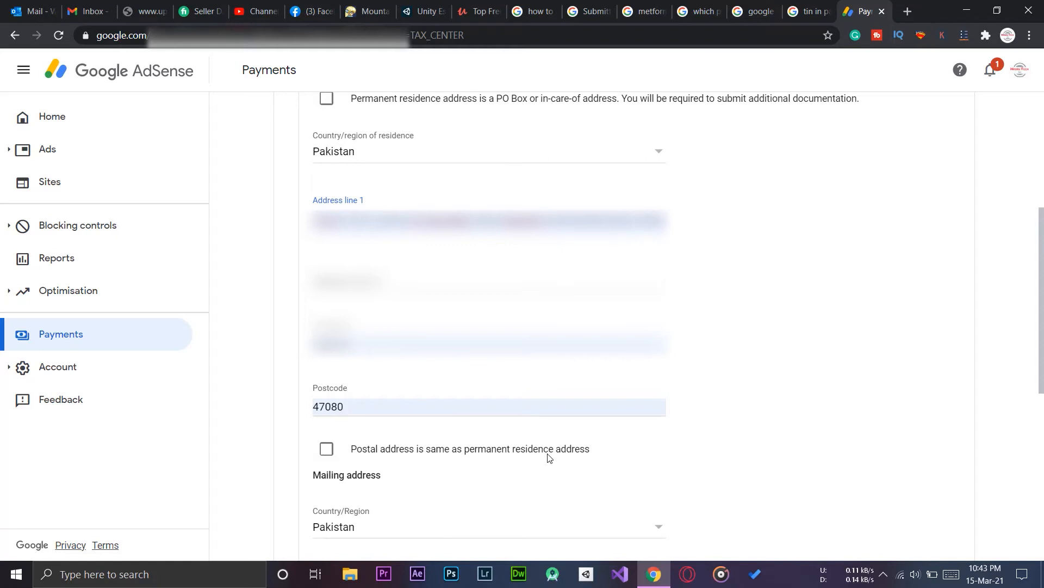
Use the permanent residence address as the postal address and continue to the tax treaty step.
left_click(326, 451)
left_click(415, 495)
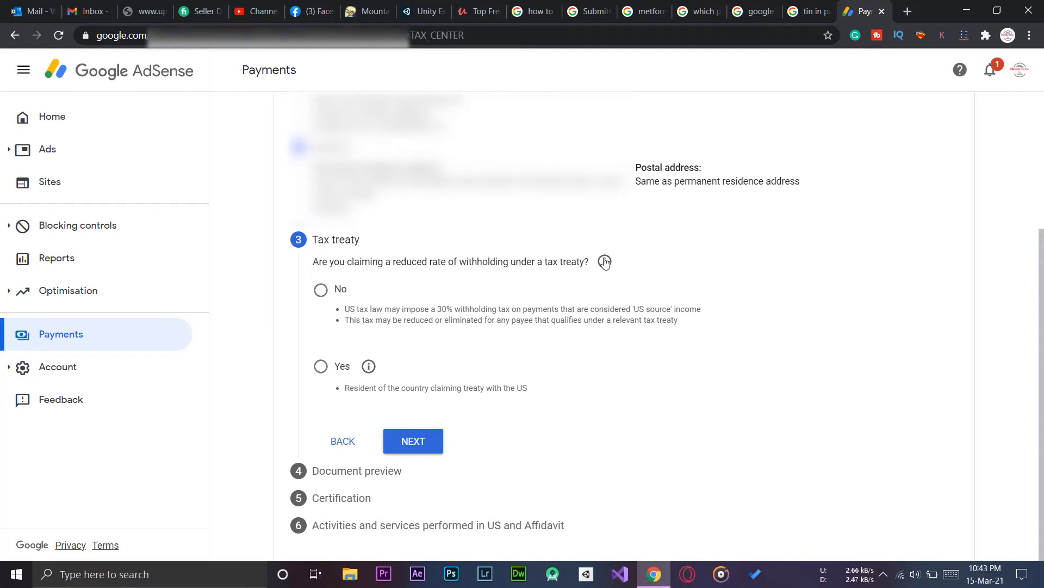
Claim a reduced treaty withholding rate as a resident of Pakistan.
left_click(333, 373)
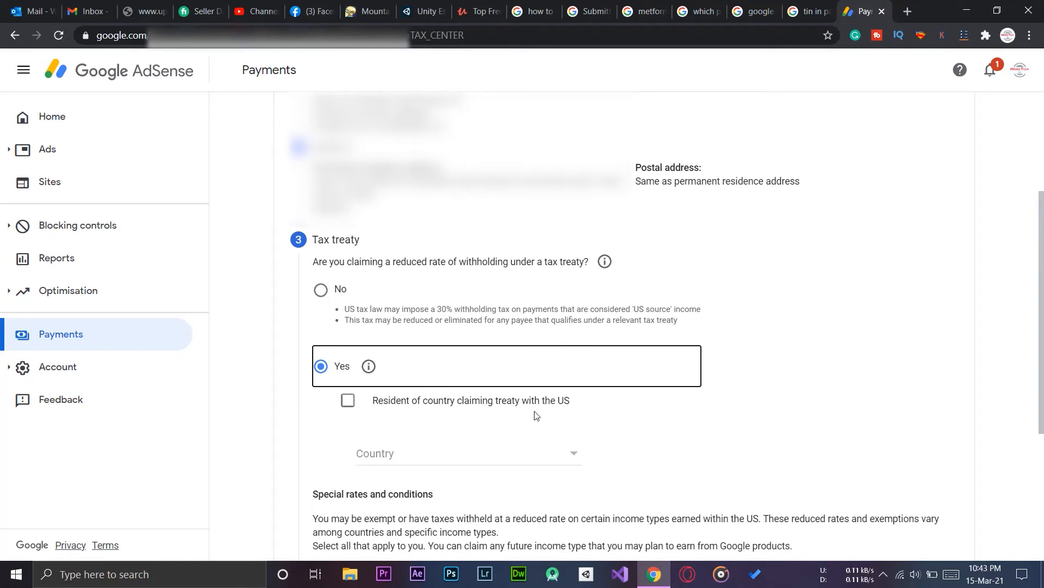
left_click(350, 403)
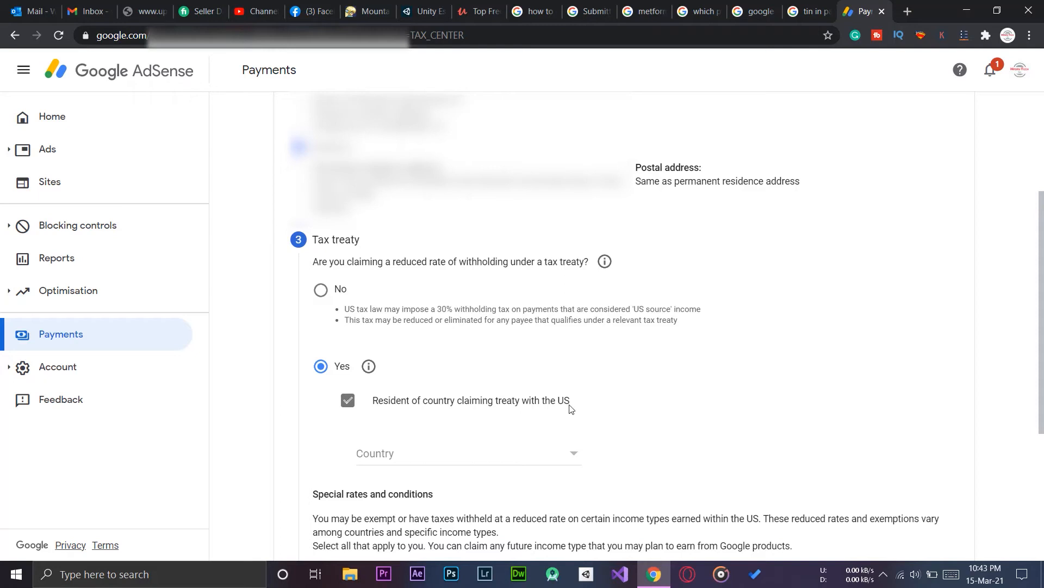
left_click(494, 464)
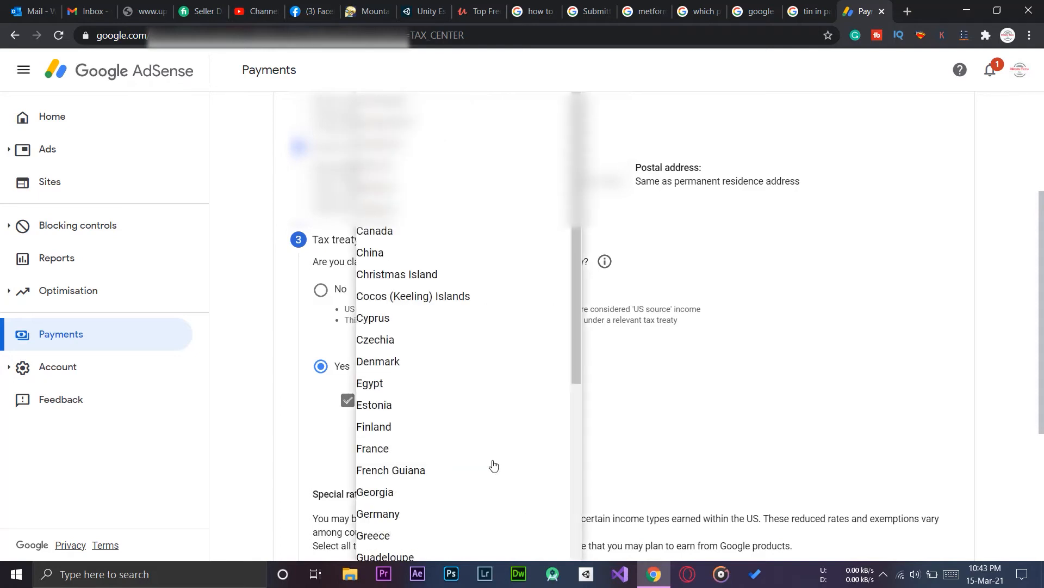
key("Return")
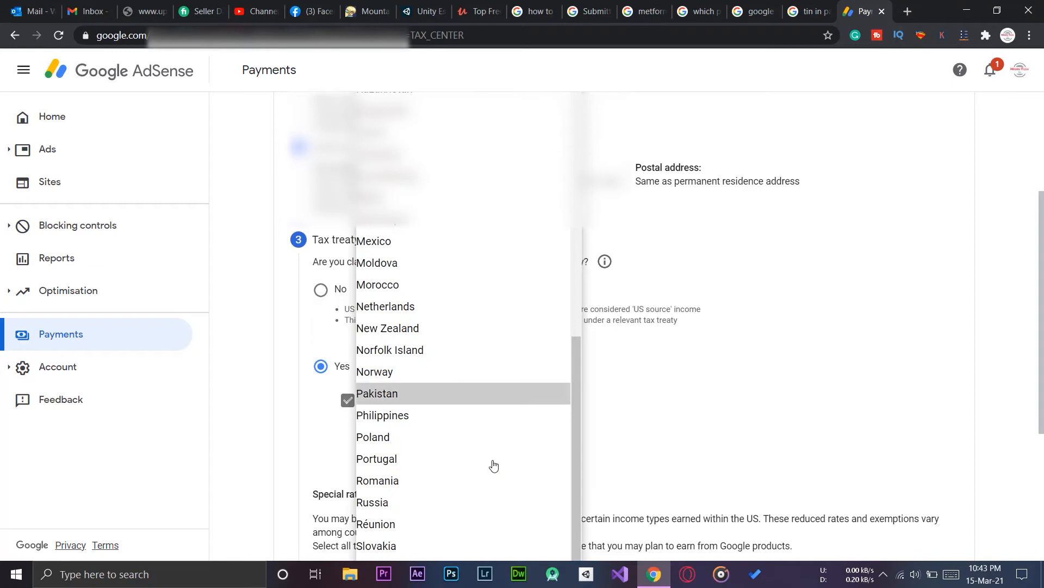
scroll(841, 390, "down", 5)
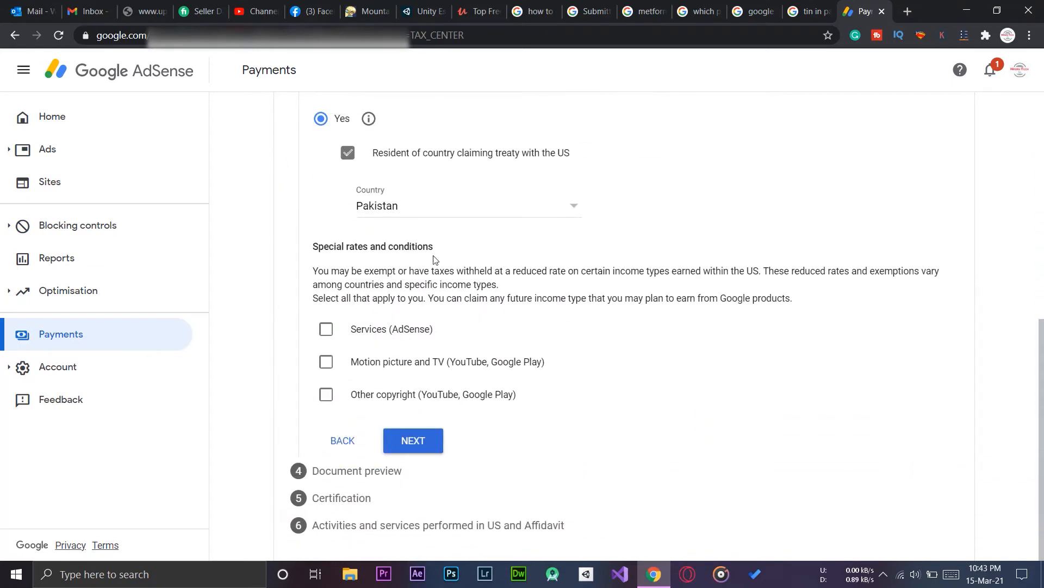
Claim Services (AdSense) income under Article 3, paragraph 2 at 0% reduced rate.
left_click(325, 332)
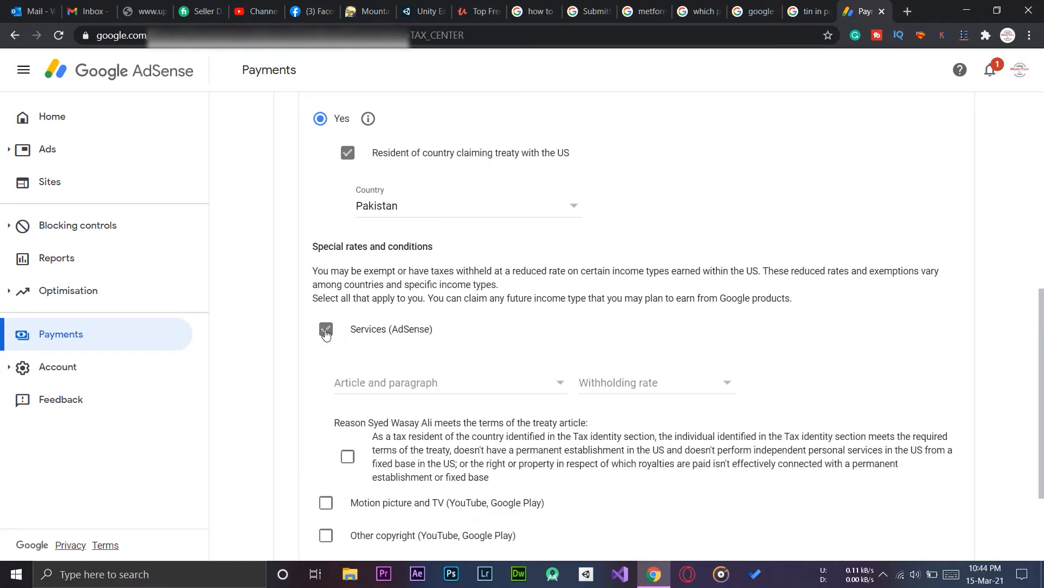
left_click(460, 378)
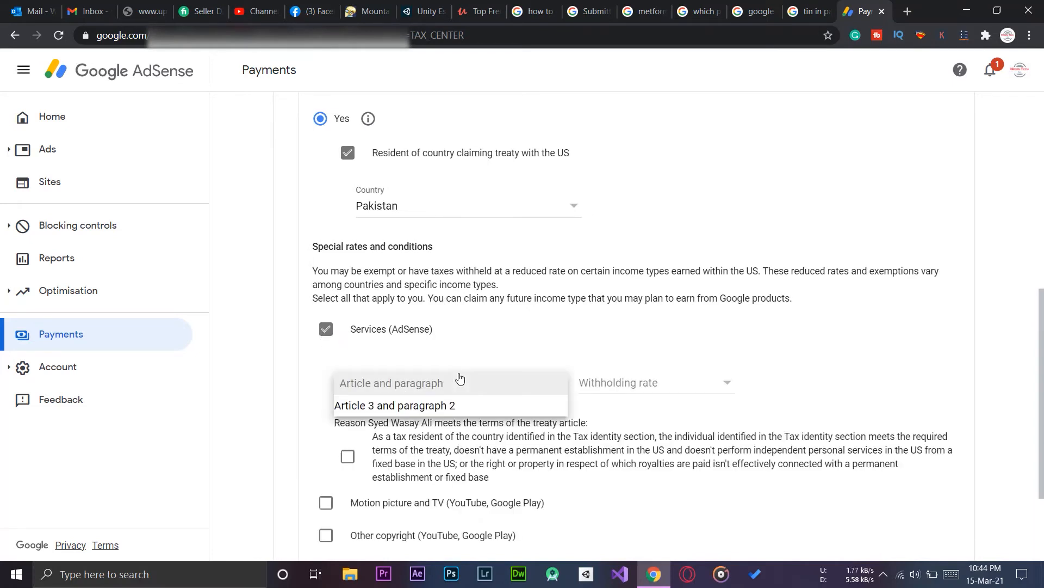
left_click(426, 409)
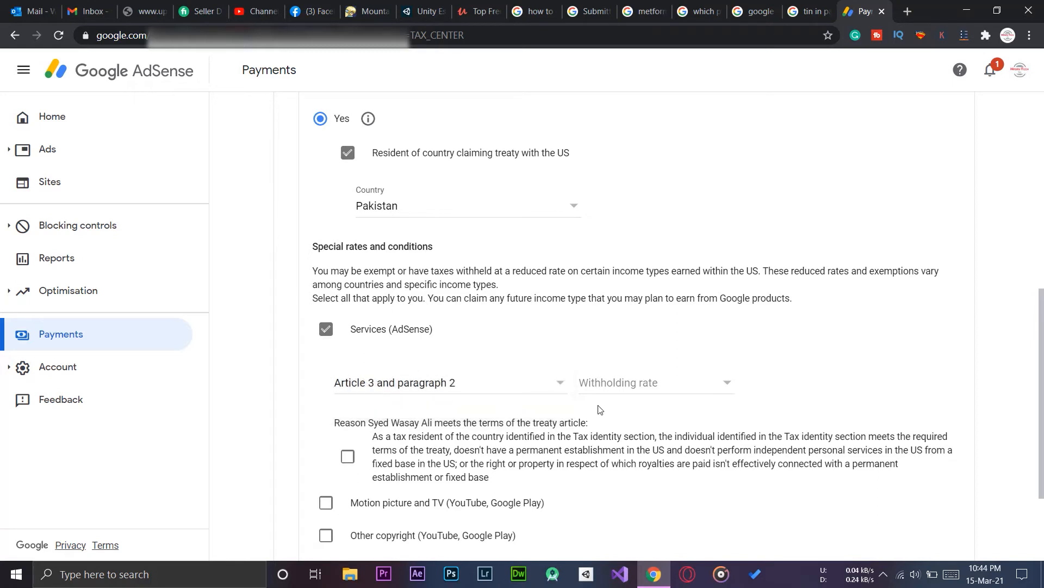
left_click(678, 383)
left_click(654, 404)
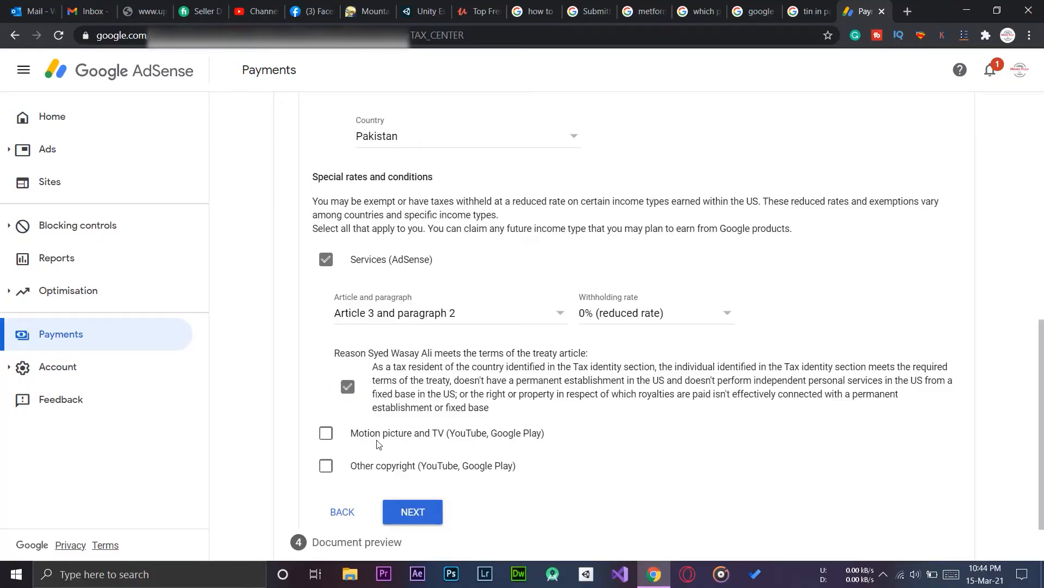
Add Motion picture and TV income as 'No treaty for this income type' at 30% default rate.
left_click(326, 433)
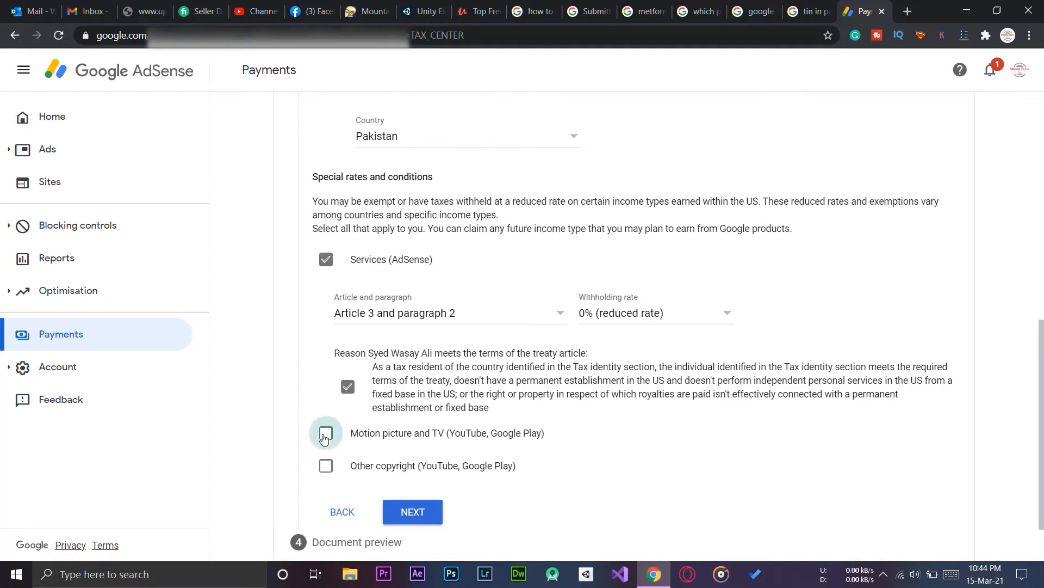
scroll(475, 447, "down", 2)
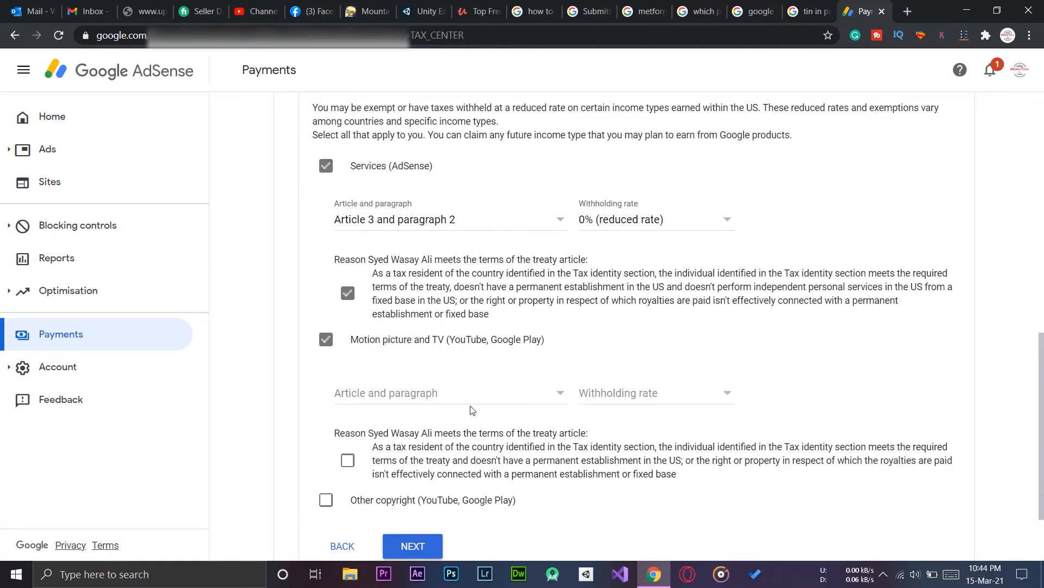
left_click(452, 394)
left_click(457, 415)
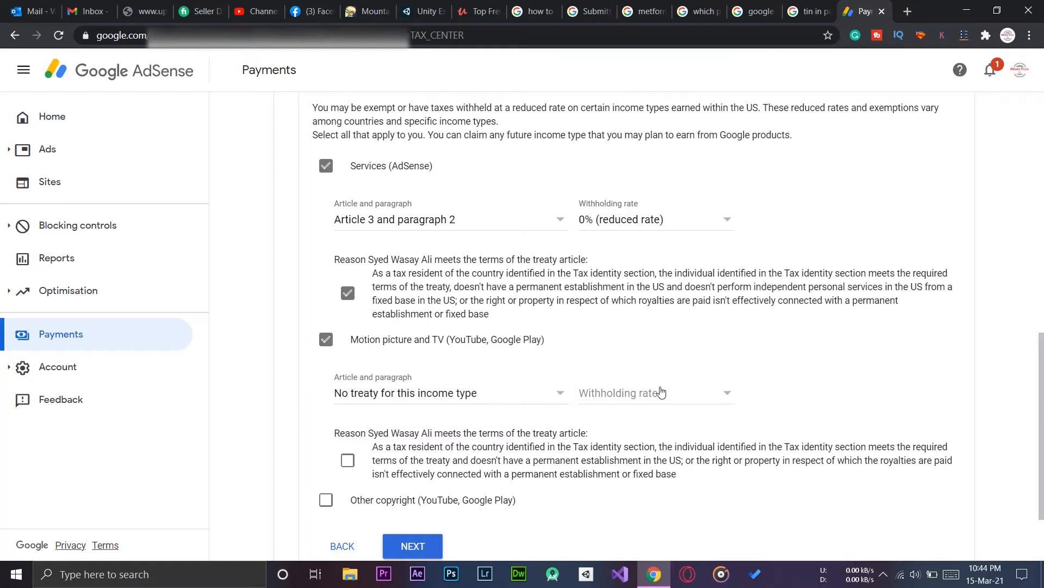
left_click(658, 393)
left_click(677, 422)
scroll(844, 414, "down", 1)
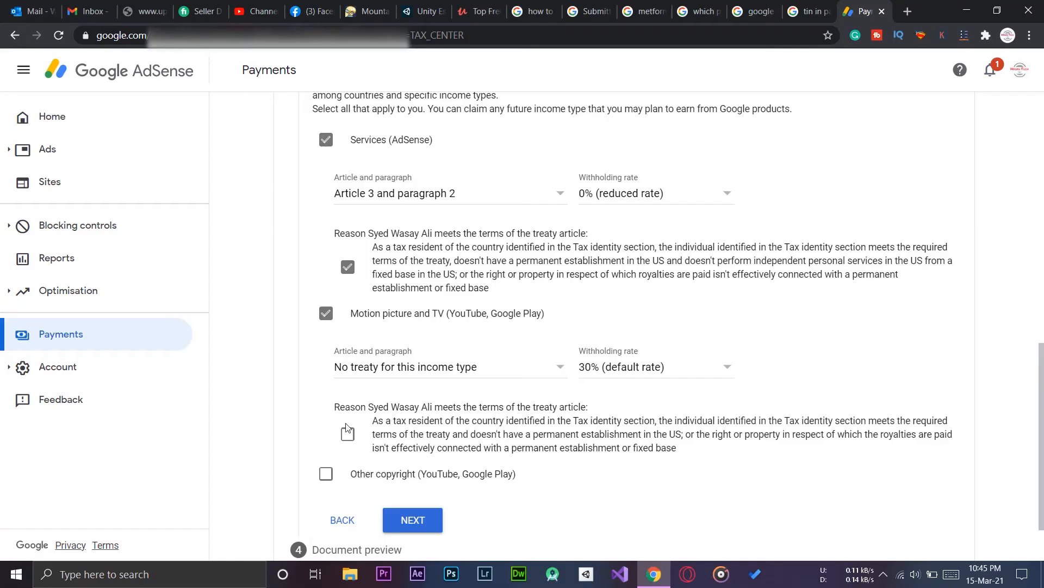
Confirm the Motion picture reason and add Other copyright under Article 8, paragraph 1 at 0%.
left_click(347, 433)
left_click(329, 474)
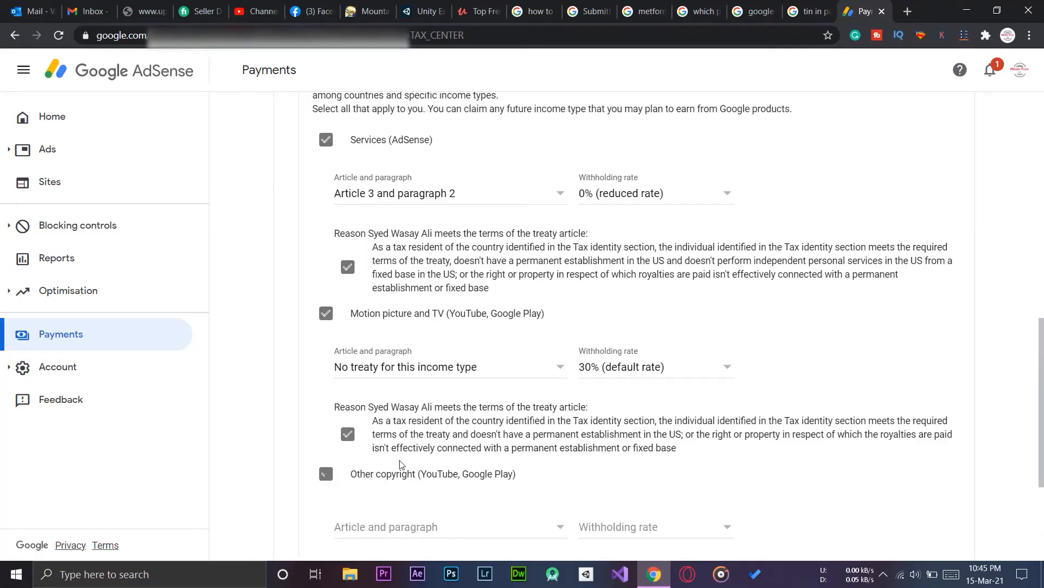
scroll(400, 464, "down", 3)
left_click(496, 392)
left_click(452, 413)
left_click(657, 387)
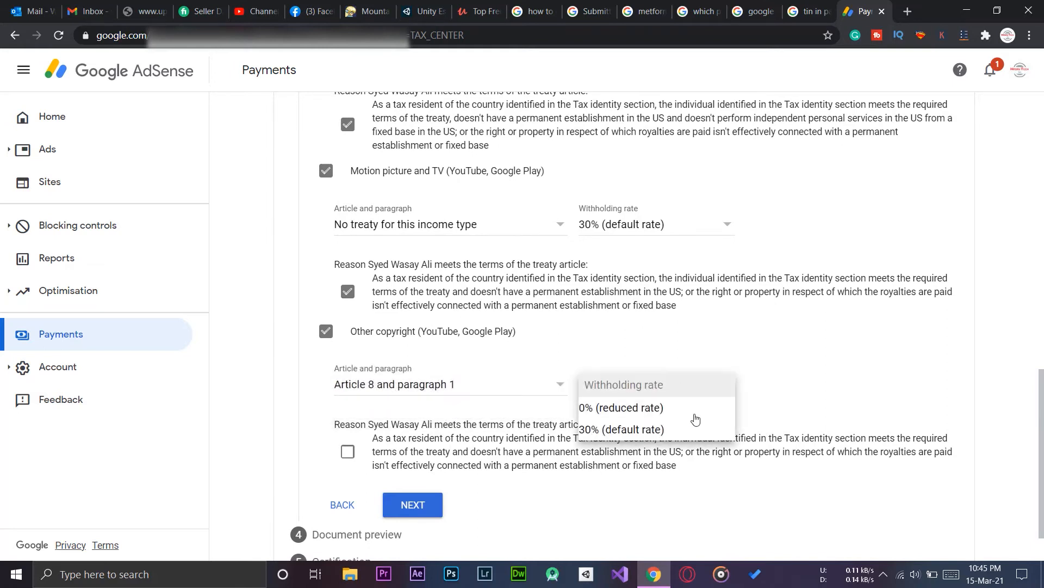
left_click(665, 409)
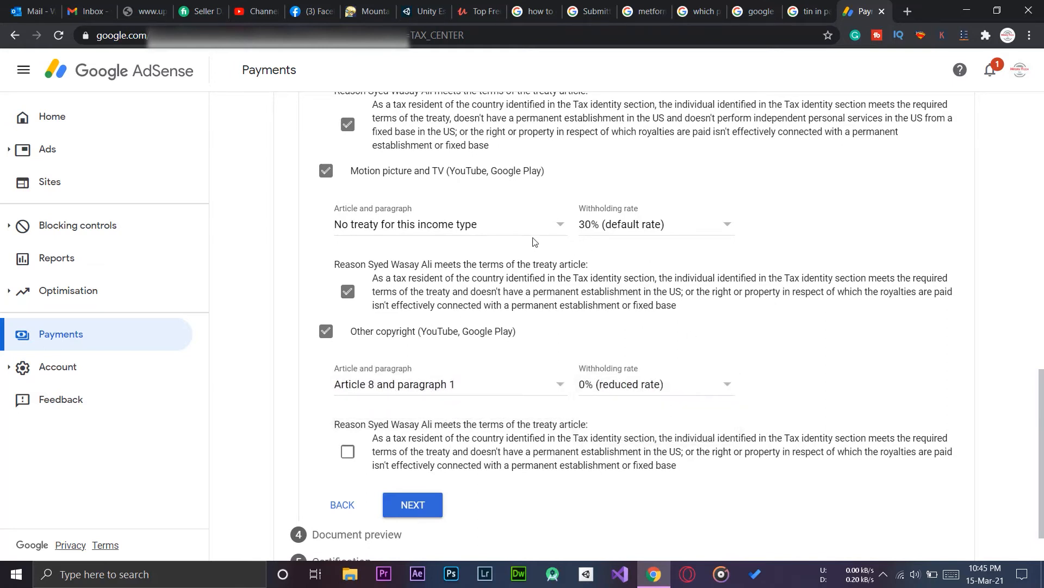
Confirm the Other copyright treaty reason and proceed to the document preview.
scroll(348, 435, "down", 1)
left_click(351, 387)
left_click(436, 447)
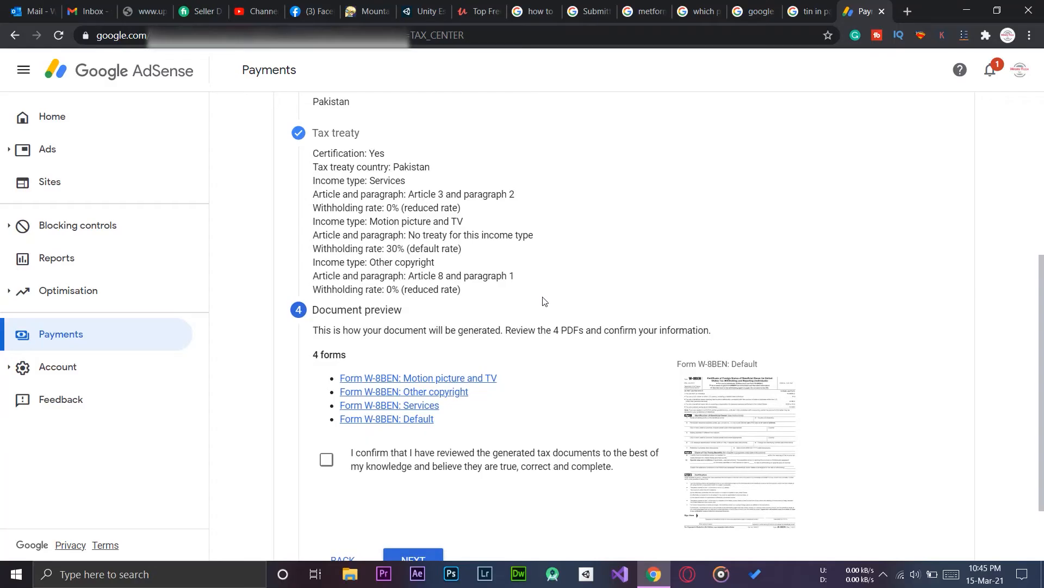
Confirm the four generated W-8BEN documents were reviewed and continue to Certification.
scroll(385, 231, "down", 2)
left_click(325, 369)
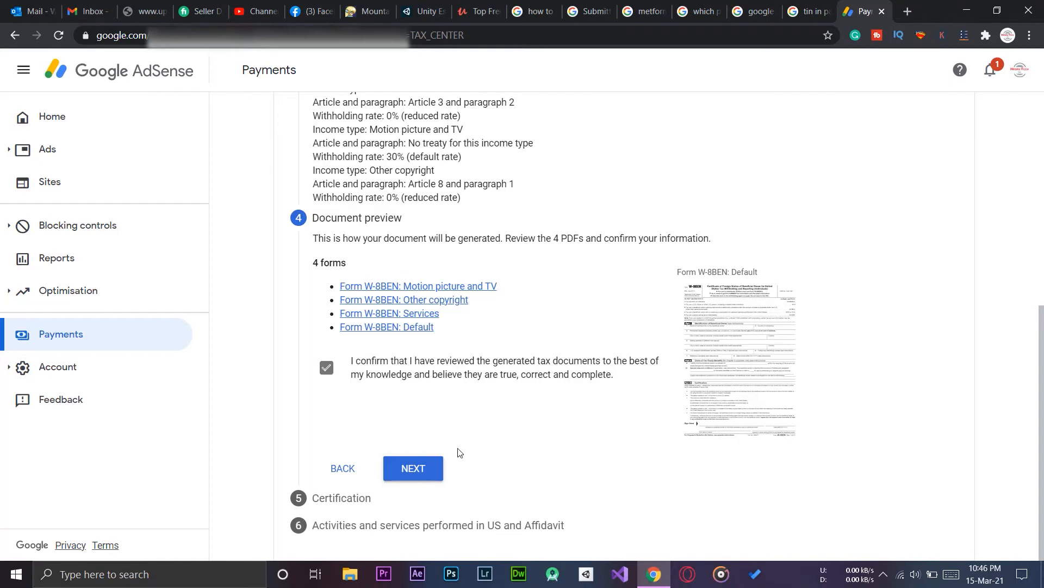
left_click(417, 477)
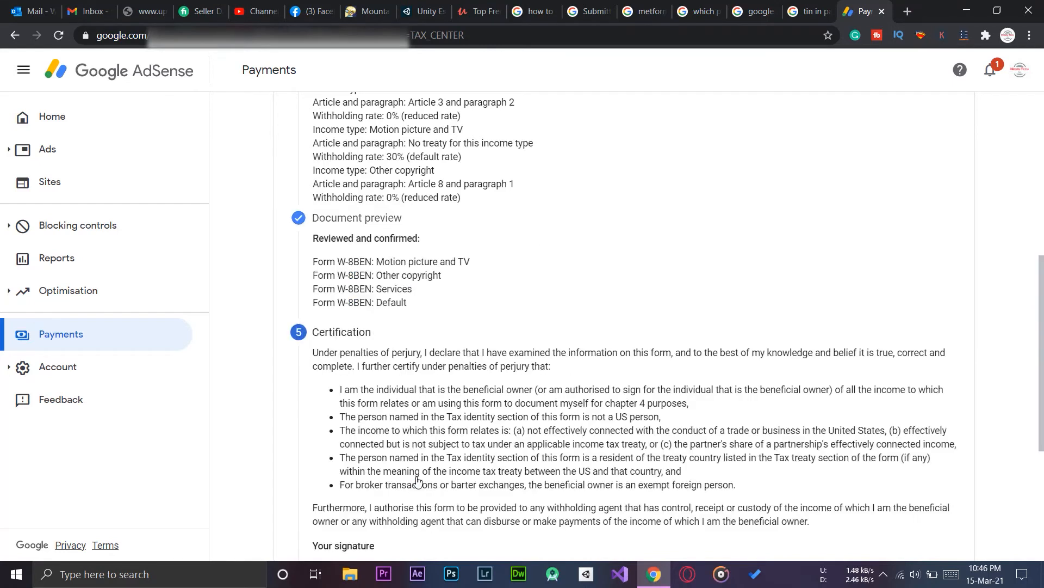
Enter the signer's full legal name and answer 'Yes, I am the person listed in the signature section'.
scroll(500, 407, "down", 3)
scroll(500, 406, "down", 2)
left_click(389, 378)
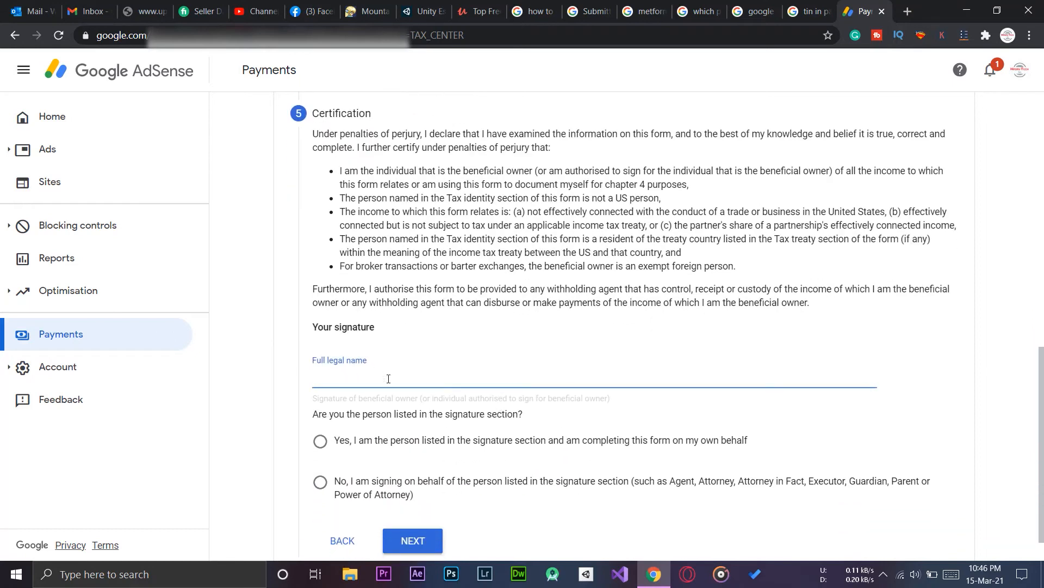
type("SYED WASAY ALI")
scroll(512, 378, "down", 1)
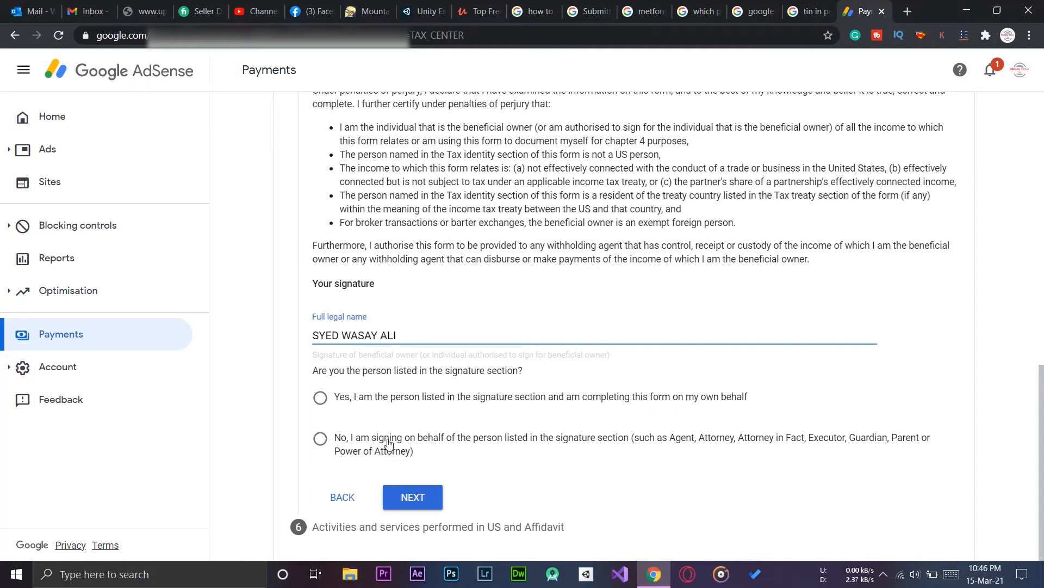
left_click(336, 395)
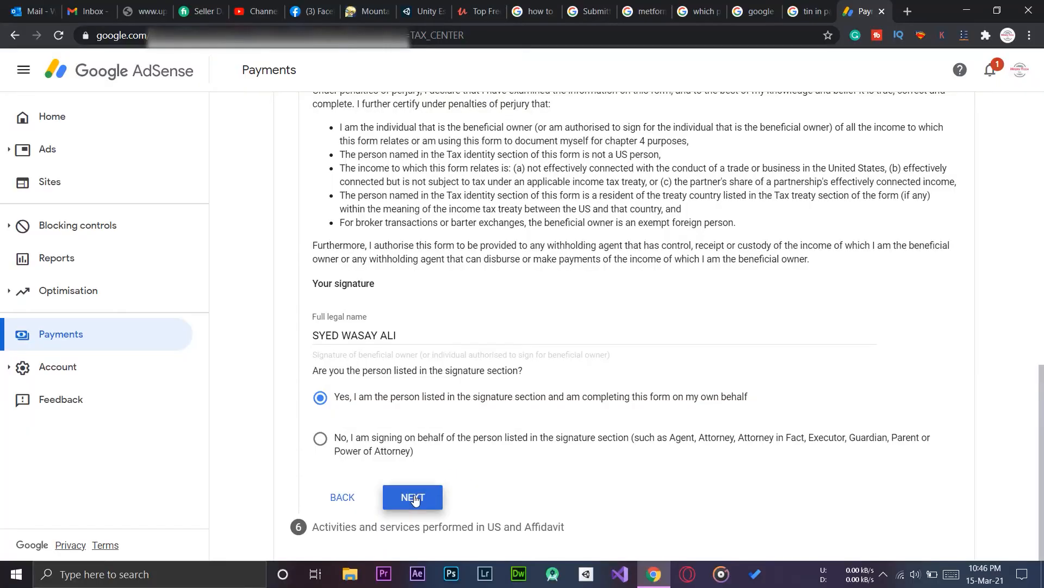
Finish Certification and move to step 6, Activities and services performed in US and Affidavit.
left_click(413, 498)
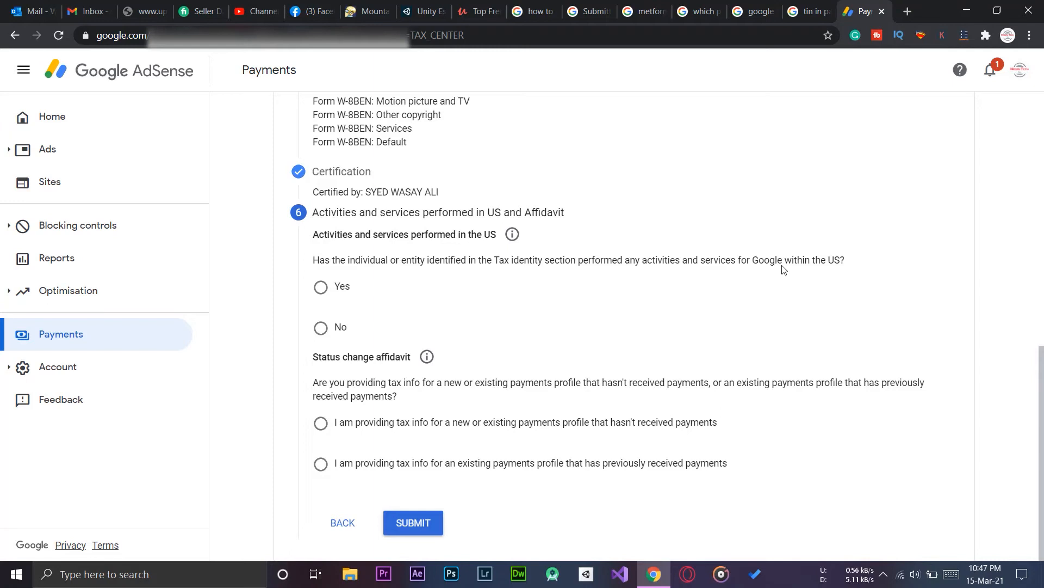
Answer No to US activities and certify the services are performed outside the US.
left_click(348, 327)
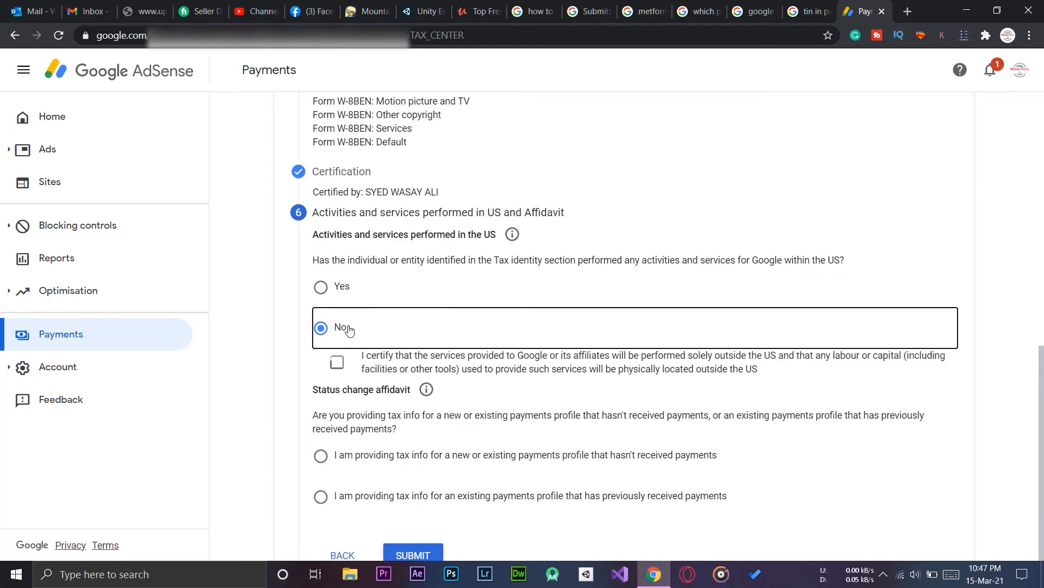
left_click(356, 366)
scroll(359, 370, "down", 1)
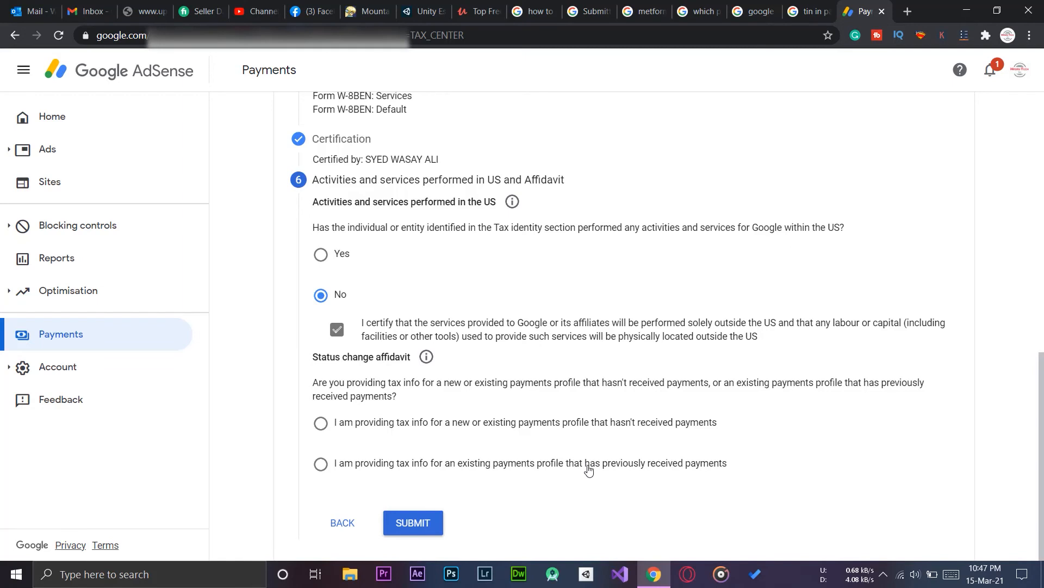
Declare a previously paid profile with tax information unchanged since 2020, then submit the form.
left_click(588, 469)
scroll(598, 344, "down", 2)
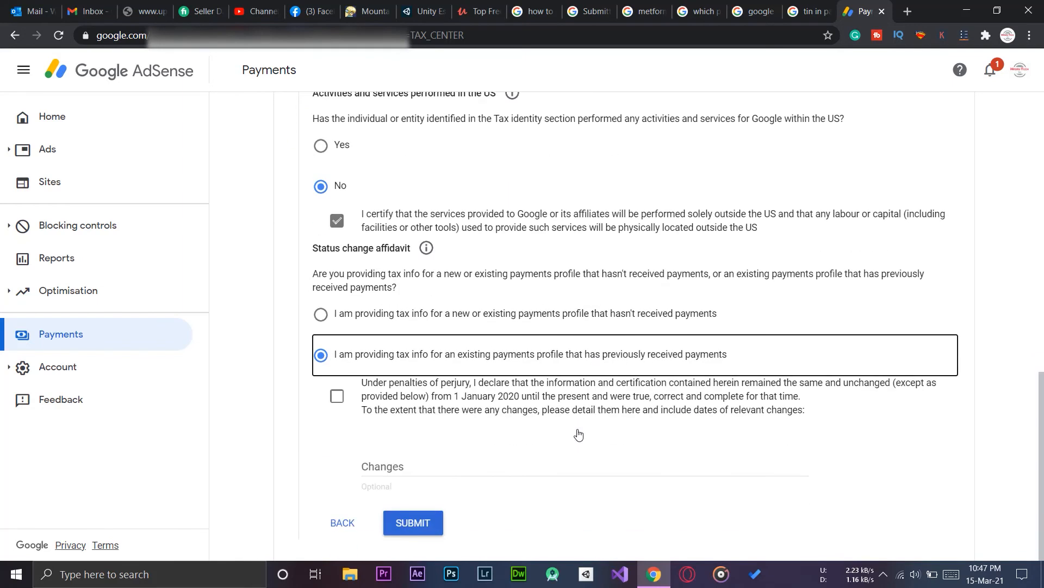
left_click(347, 395)
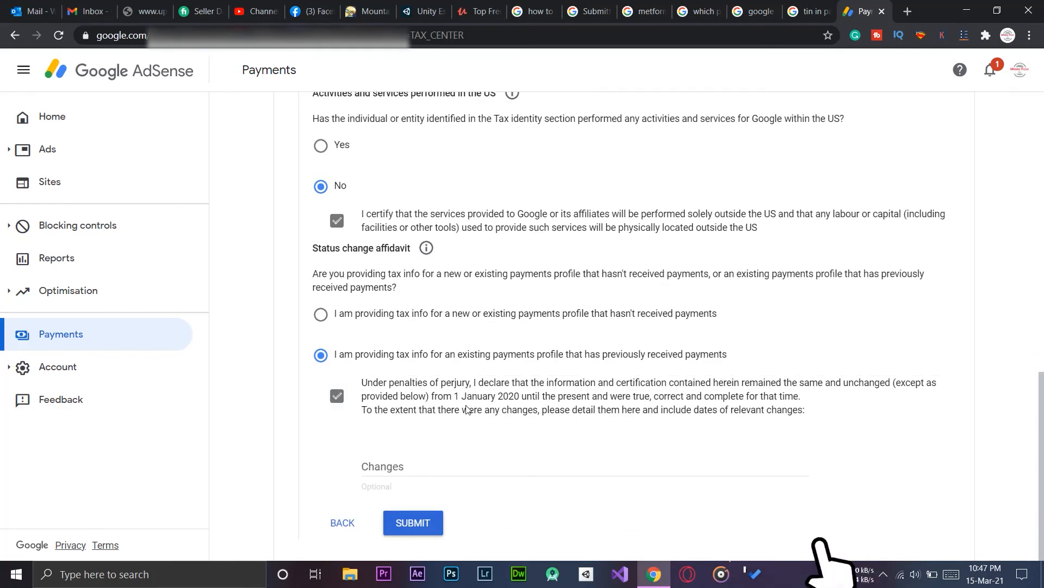
left_click(426, 523)
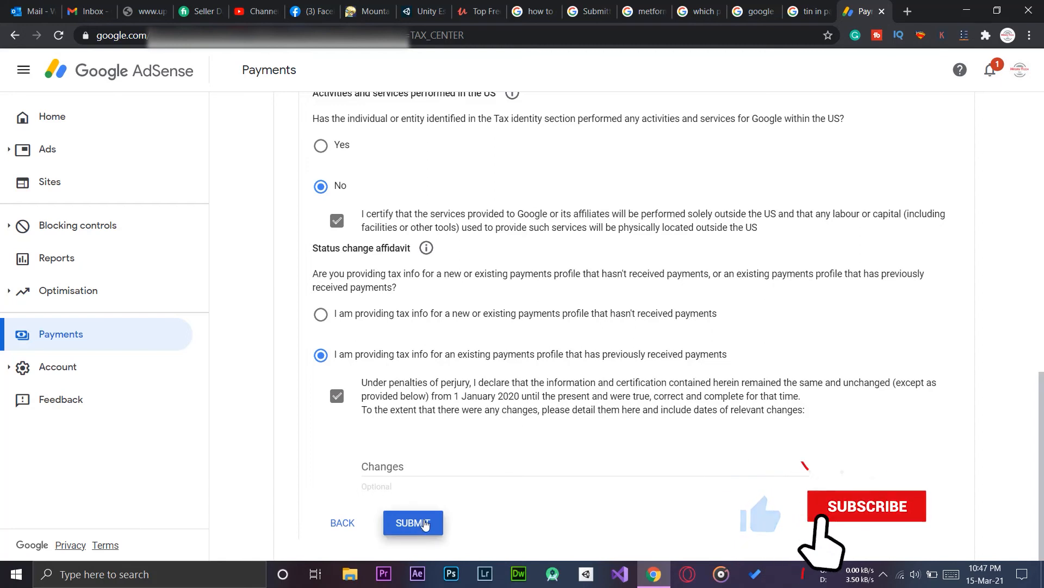